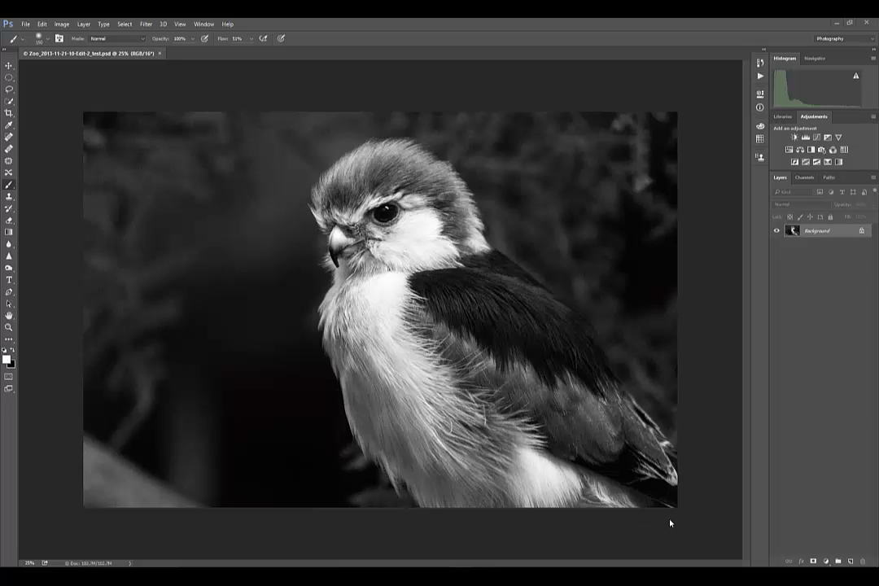
# Step: Select the dark background on both sides of the bird with the Quick Selection tool
pyautogui.press('w')
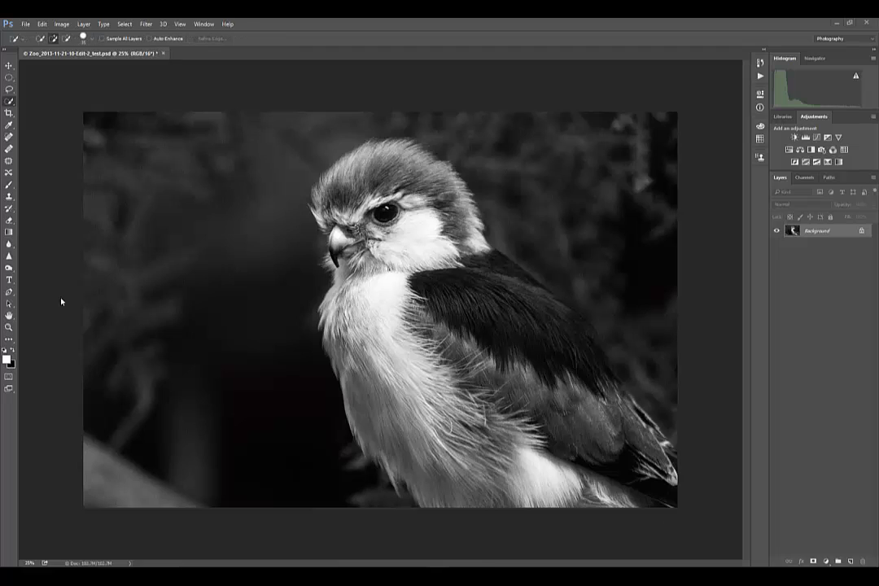
pyautogui.click(9, 102)
pyautogui.click(38, 103)
pyautogui.moveTo(121, 157)
pyautogui.mouseDown()
pyautogui.moveTo(272, 220)
pyautogui.moveTo(274, 377)
pyautogui.moveTo(304, 437)
pyautogui.mouseUp()
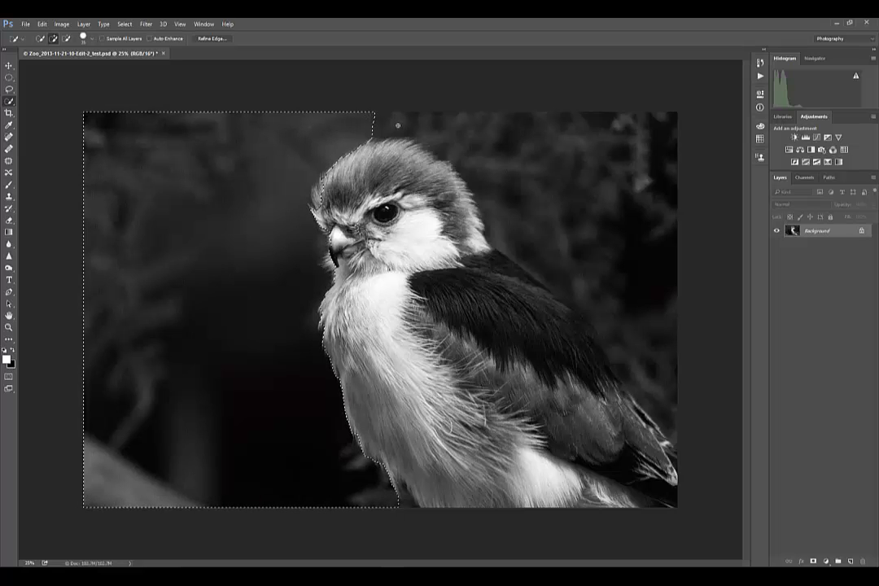
pyautogui.moveTo(432, 122)
pyautogui.mouseDown()
pyautogui.moveTo(517, 133)
pyautogui.moveTo(544, 169)
pyautogui.moveTo(509, 215)
pyautogui.moveTo(516, 236)
pyautogui.moveTo(650, 368)
pyautogui.moveTo(653, 335)
pyautogui.mouseUp()
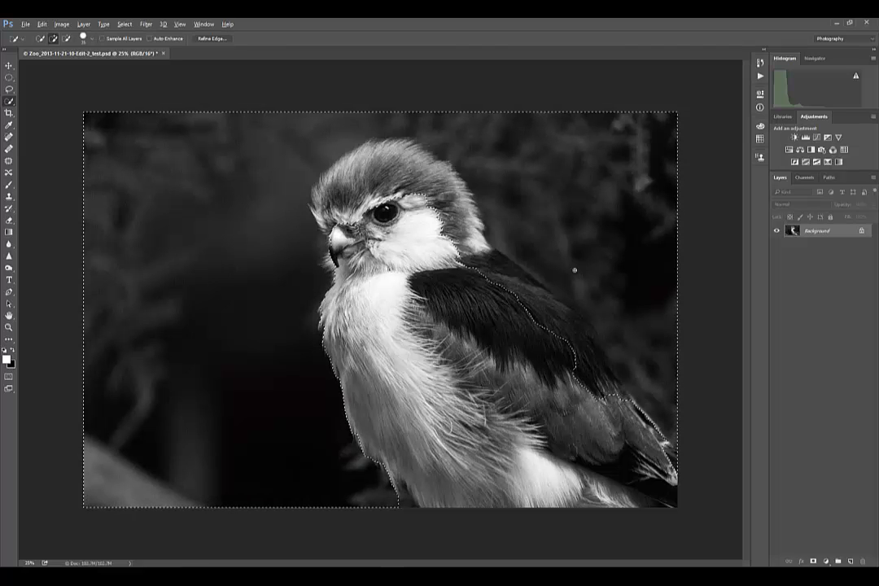
# Step: Subtract the bird's wing, back and head from the background selection so its edge follows the bird's outline
pyautogui.press('alt')
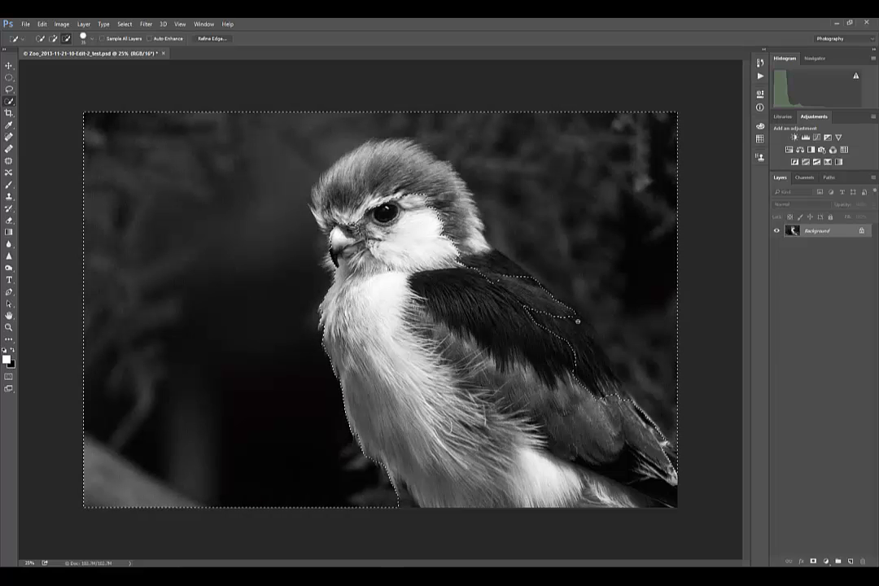
pyautogui.moveTo(582, 333)
pyautogui.mouseDown()
pyautogui.moveTo(595, 366)
pyautogui.moveTo(630, 403)
pyautogui.mouseUp()
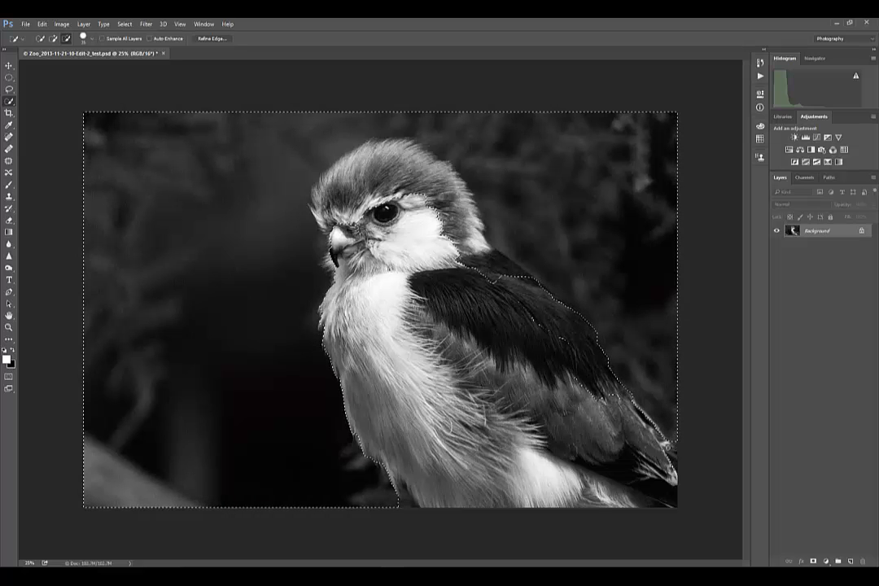
pyautogui.keyDown('alt'); pyautogui.click(557, 348); pyautogui.keyUp('alt')
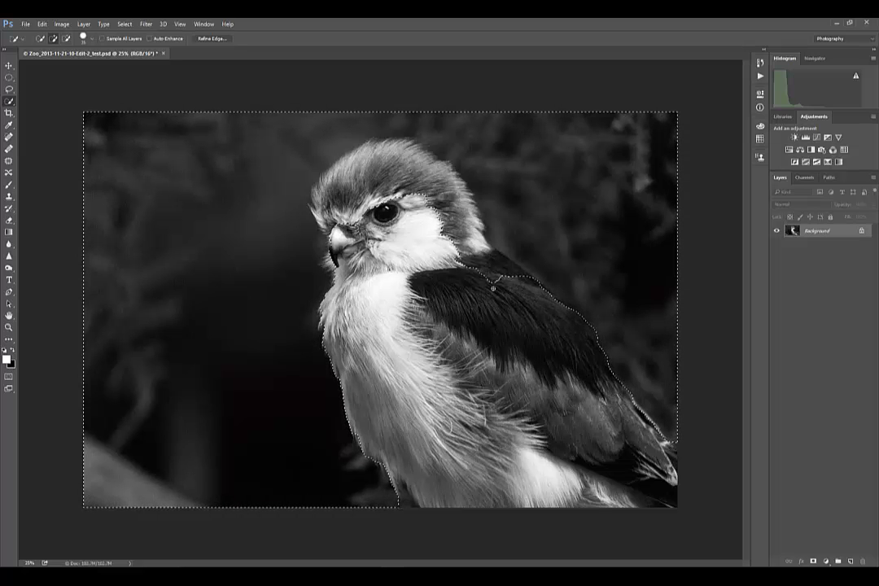
pyautogui.moveTo(529, 285)
pyautogui.mouseDown()
pyautogui.moveTo(482, 259)
pyautogui.moveTo(444, 176)
pyautogui.moveTo(383, 141)
pyautogui.moveTo(304, 146)
pyautogui.moveTo(295, 138)
pyautogui.moveTo(272, 157)
pyautogui.mouseUp()
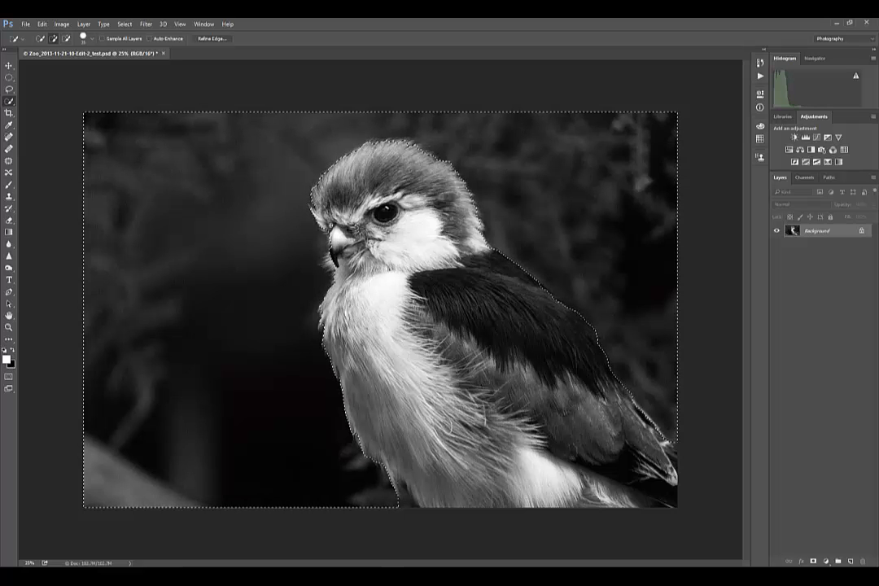
pyautogui.press('alt')
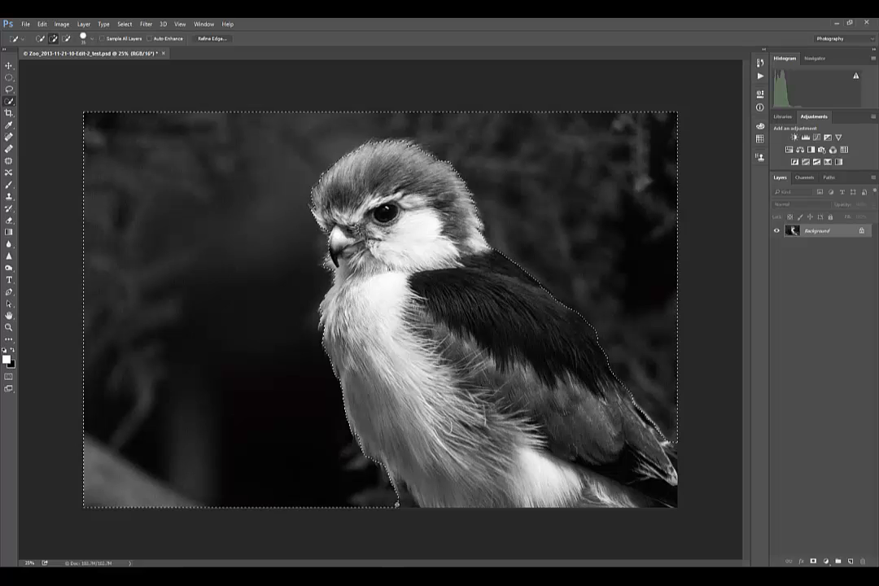
pyautogui.press('alt')
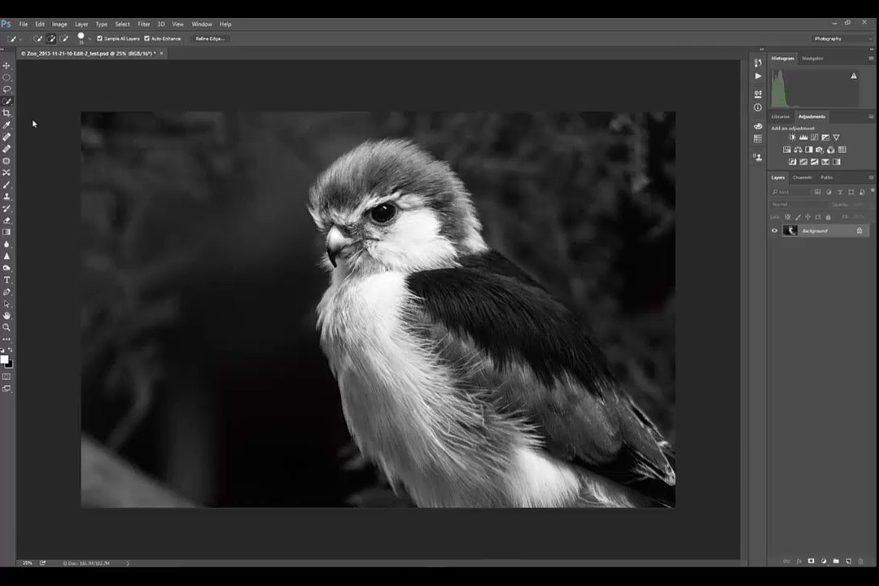
# Step: Open Refine Edge for the selection, preview it in Overlay view and enable Smart Radius
pyautogui.click(210, 38)
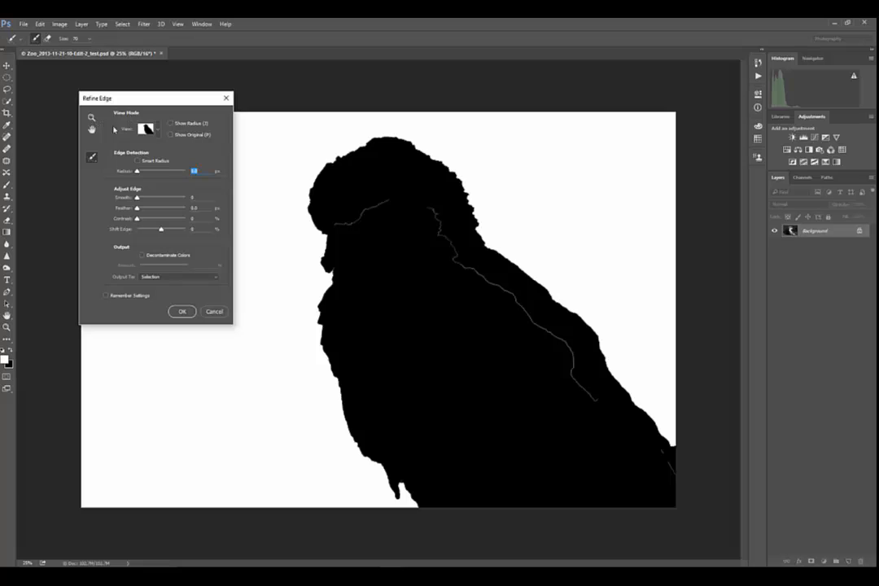
pyautogui.click(158, 132)
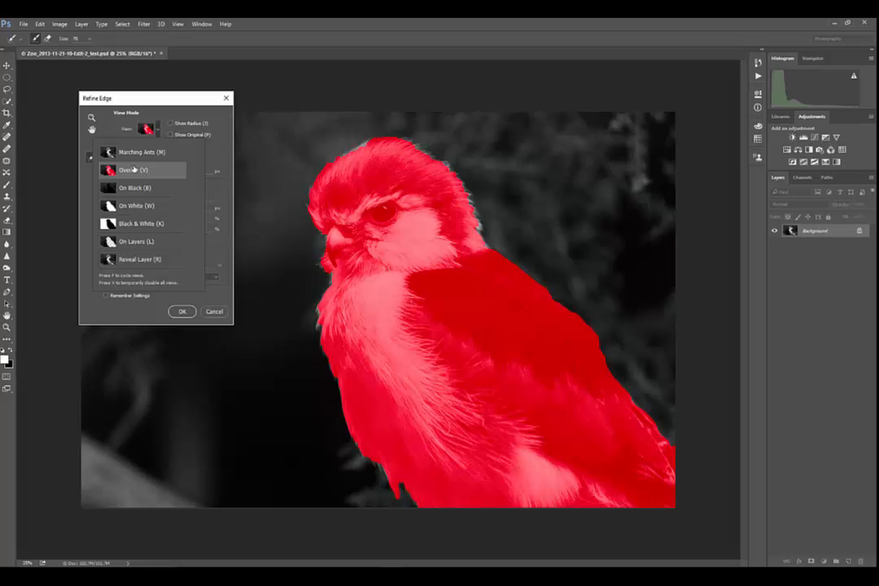
pyautogui.click(101, 307)
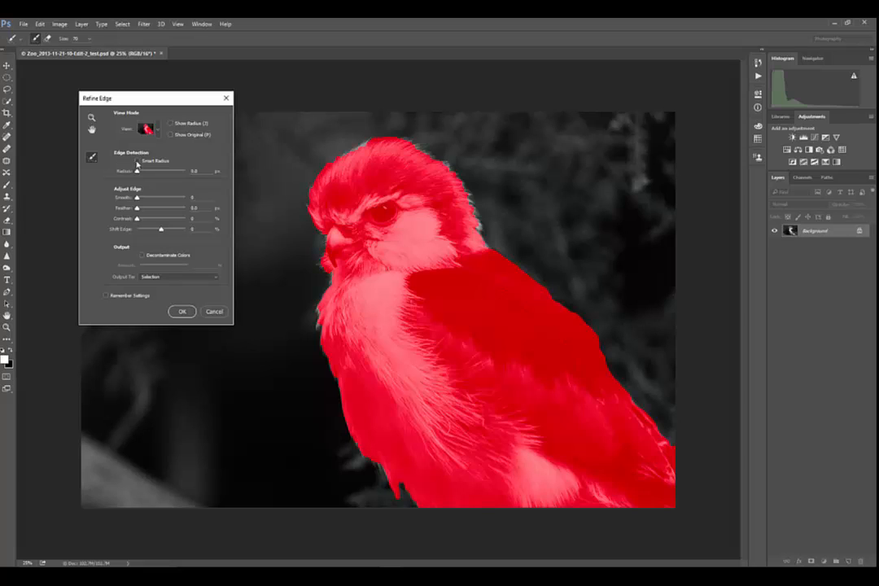
pyautogui.click(138, 161)
# Step: Brush the Refine Radius tool along the feather edges of the bird's head and chest
pyautogui.click(92, 157)
pyautogui.click(127, 159)
pyautogui.press('[')
pyautogui.press('[')
pyautogui.press(']')
pyautogui.press(']')
pyautogui.moveTo(309, 203)
pyautogui.mouseDown()
pyautogui.moveTo(331, 279)
pyautogui.moveTo(319, 331)
pyautogui.mouseUp()
pyautogui.press('p')
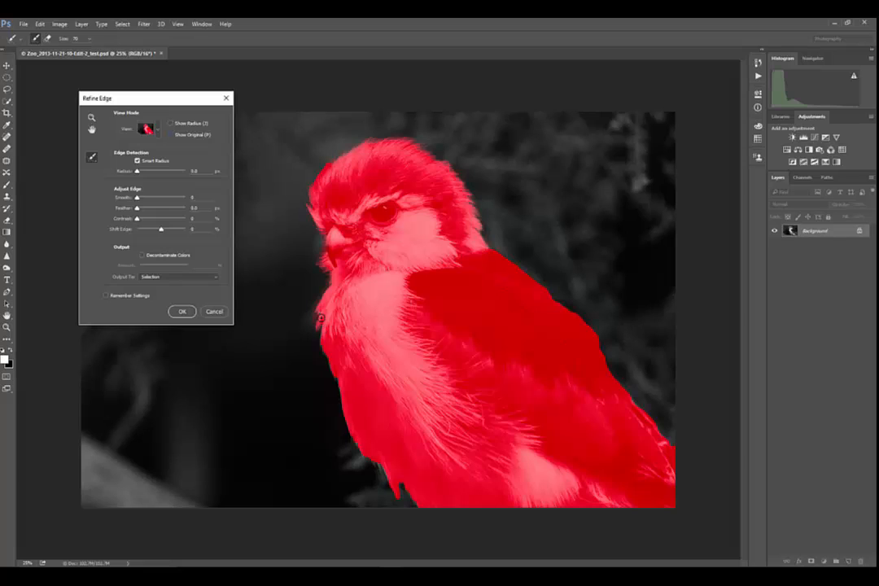
pyautogui.moveTo(320, 313); pyautogui.dragTo(342, 411)
pyautogui.press('alt')
pyautogui.press('alt')
pyautogui.press('alt')
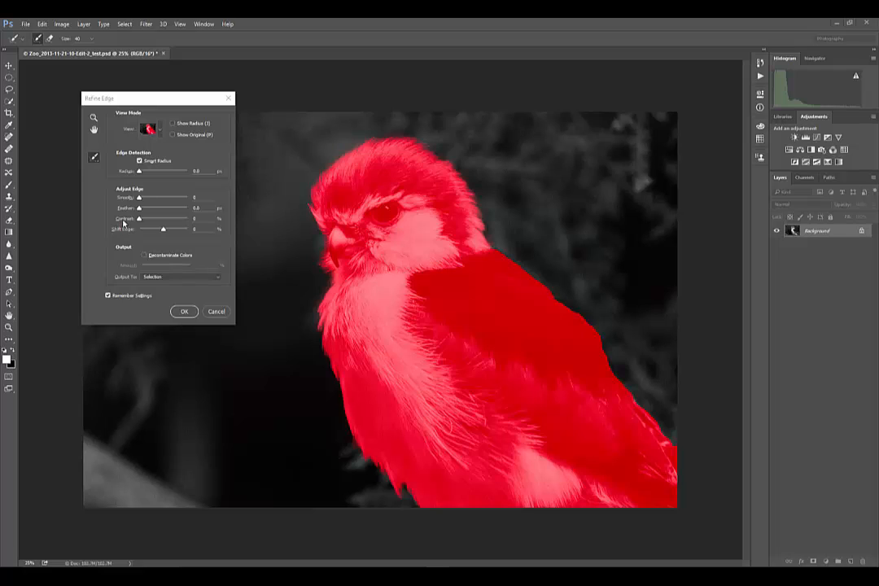
# Step: Switch the Refine Edge preview to Black & White
pyautogui.click(160, 132)
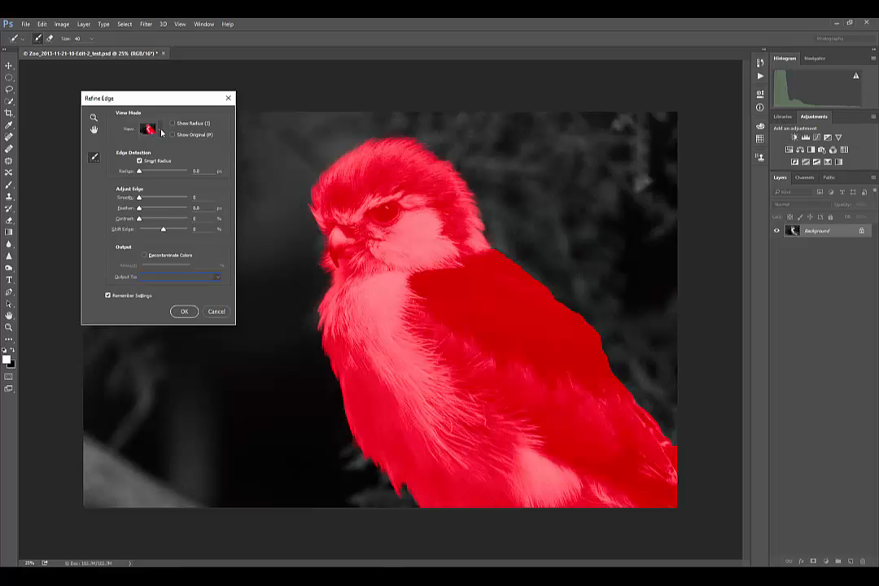
pyautogui.click(137, 121)
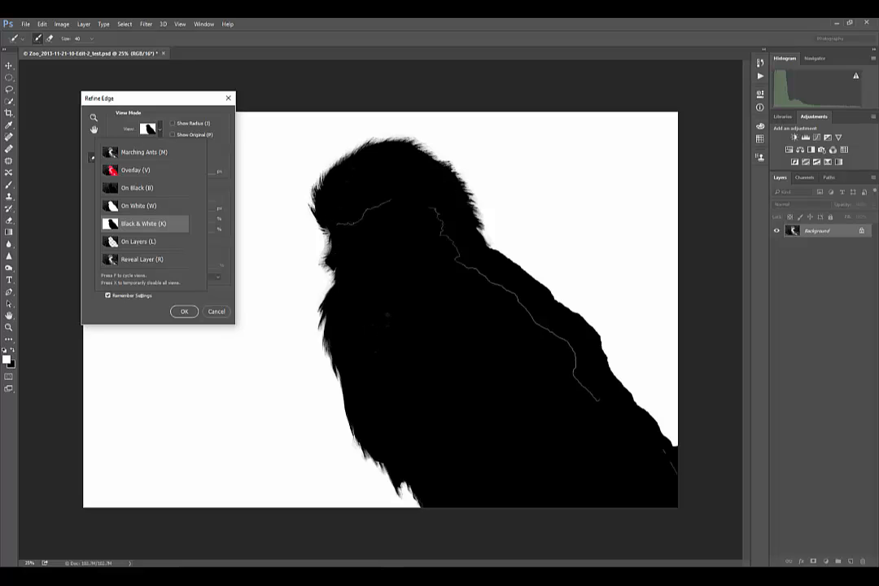
pyautogui.click(142, 317)
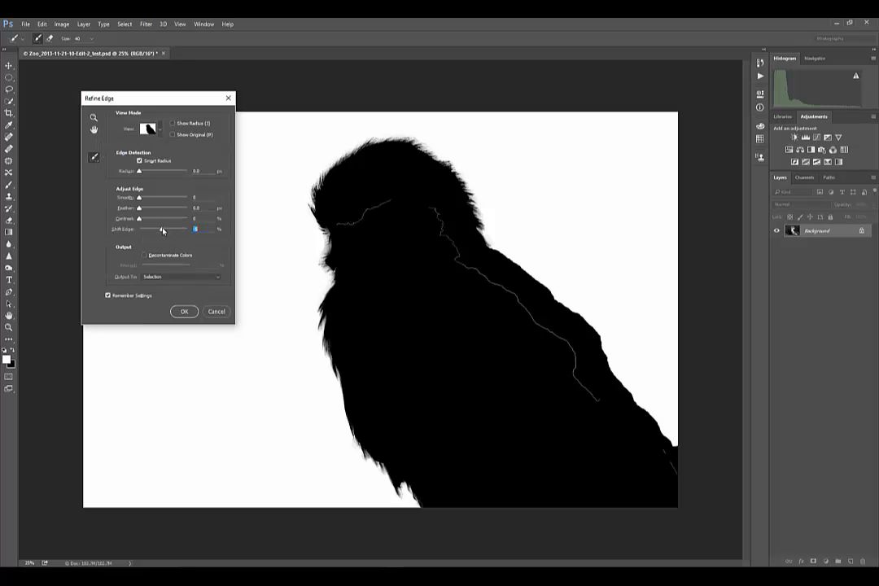
# Step: Set the selection's Shift Edge to +26% and its Contrast to 19%
pyautogui.moveTo(162, 230); pyautogui.dragTo(156, 230)
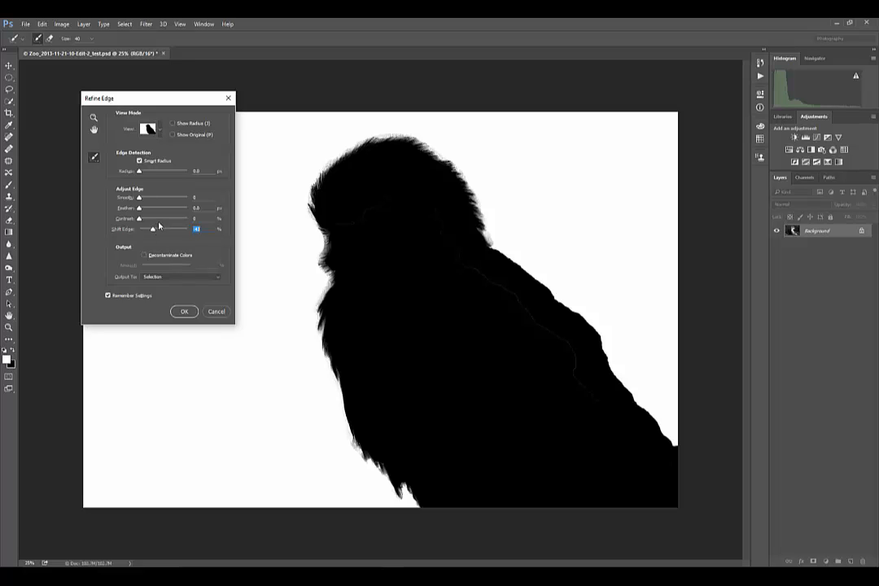
pyautogui.moveTo(152, 232); pyautogui.dragTo(169, 233)
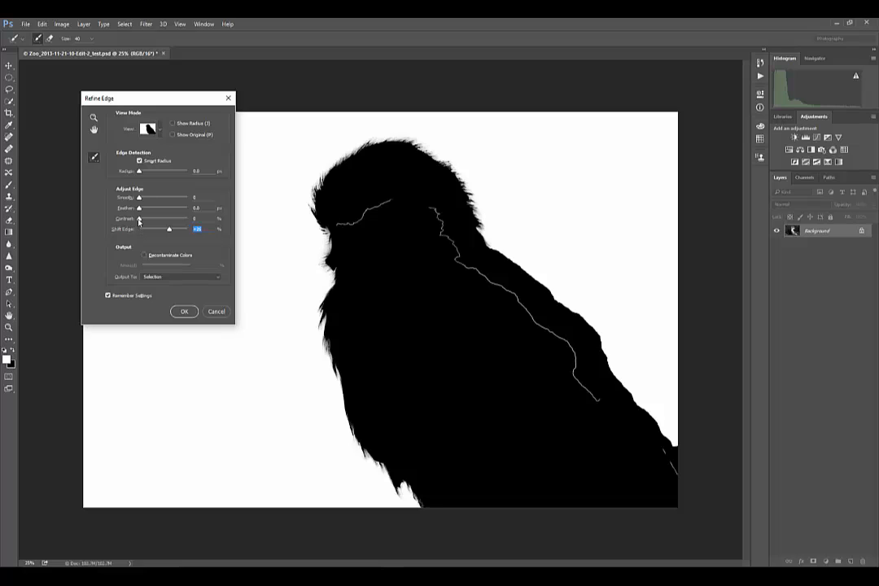
pyautogui.moveTo(139, 221); pyautogui.dragTo(149, 224)
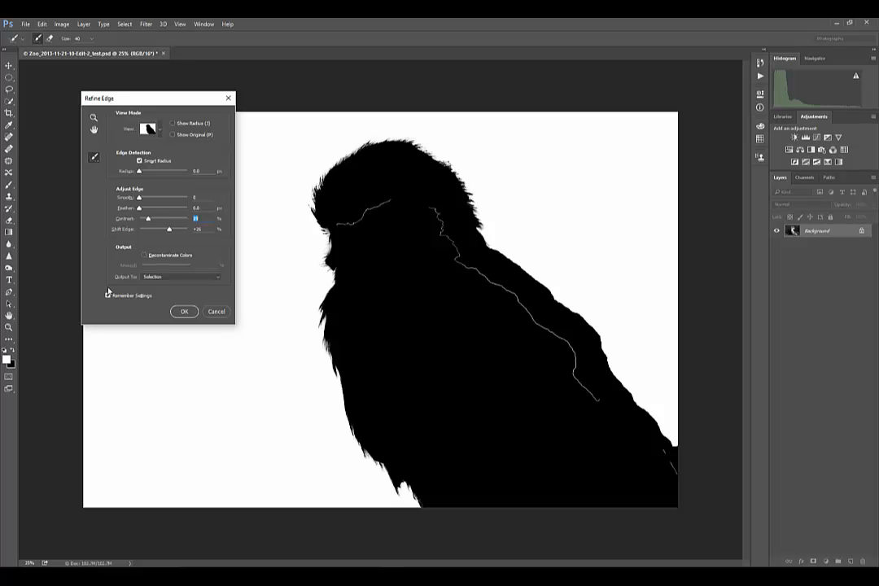
# Step: Output the refined selection to a New Layer with Layer Mask and make the original Background layer visible again
pyautogui.click(218, 281)
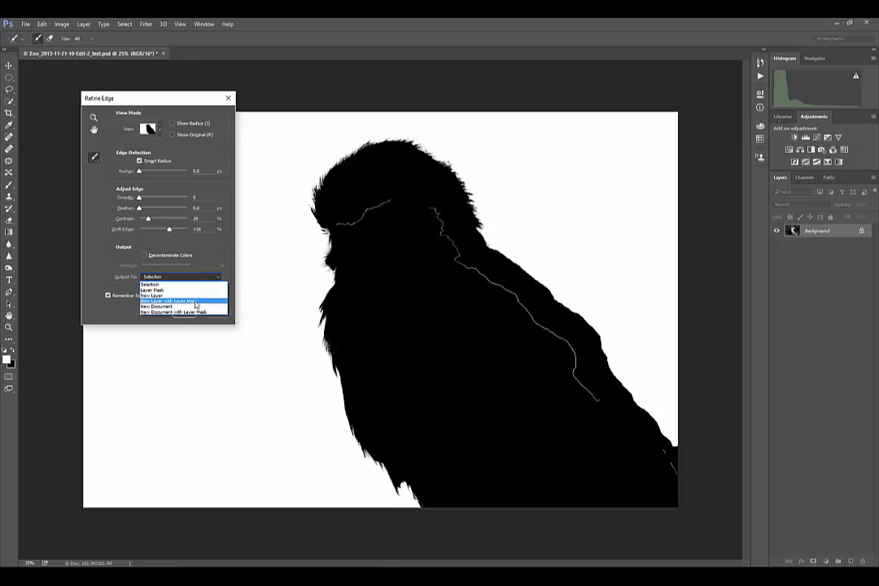
pyautogui.click(195, 301)
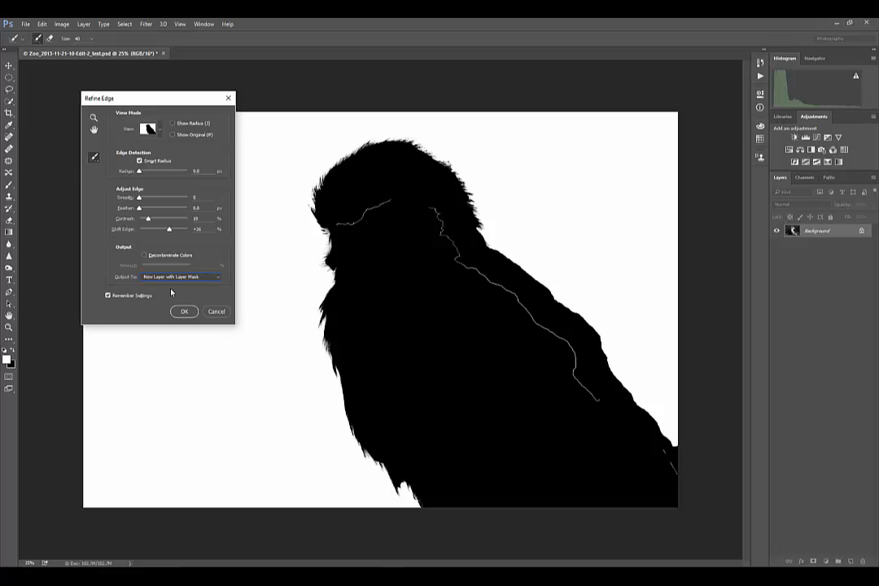
pyautogui.click(183, 313)
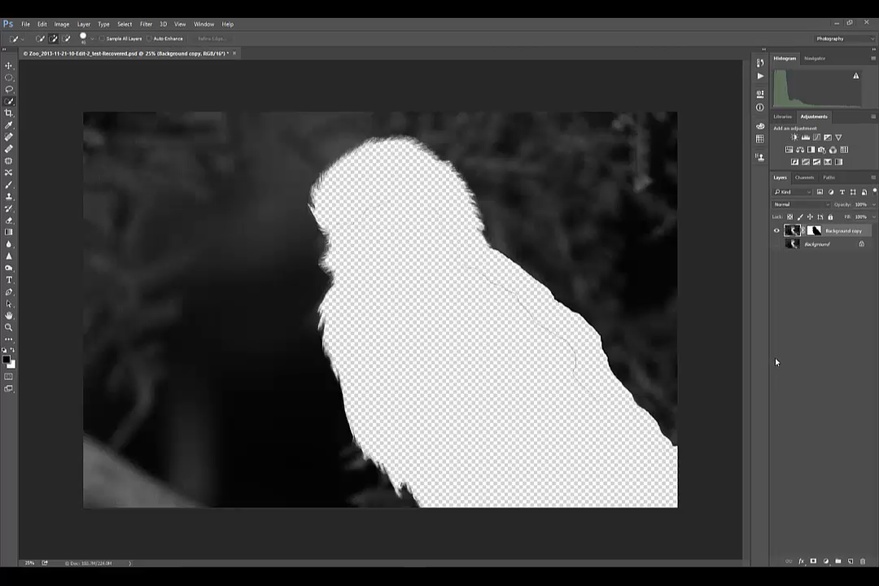
pyautogui.click(775, 244)
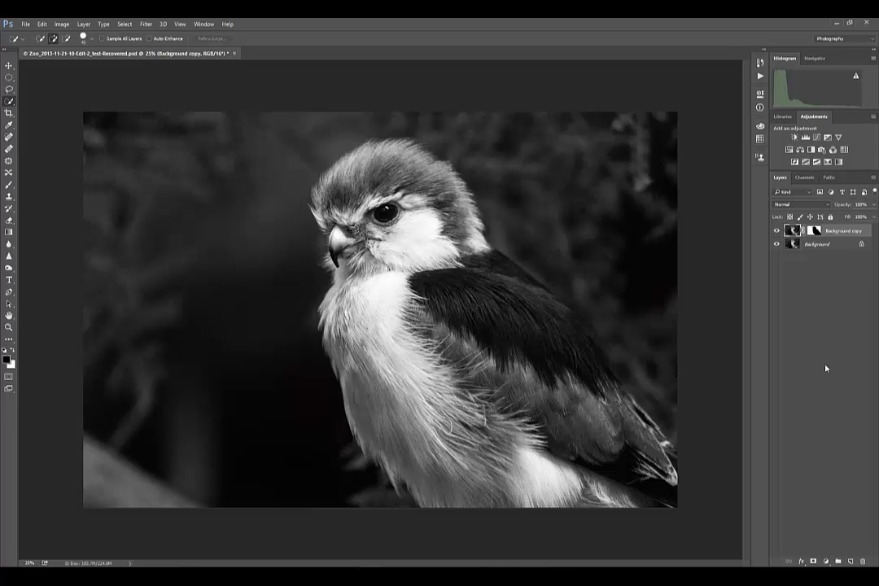
# Step: Display the Background copy's layer mask and paint black over the stray light lines across the bird's head, shoulder and wing
pyautogui.click(815, 231)
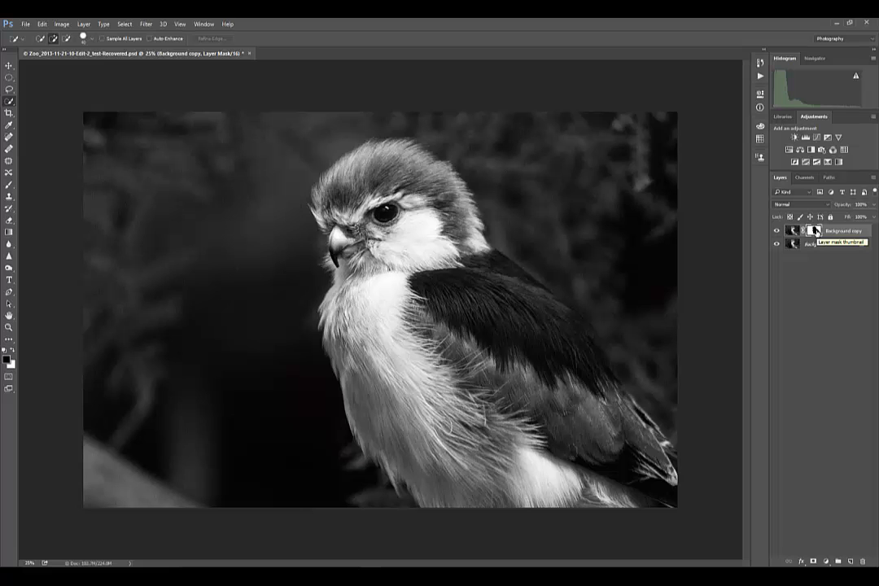
pyautogui.keyDown('alt'); pyautogui.click(816, 232); pyautogui.keyUp('alt')
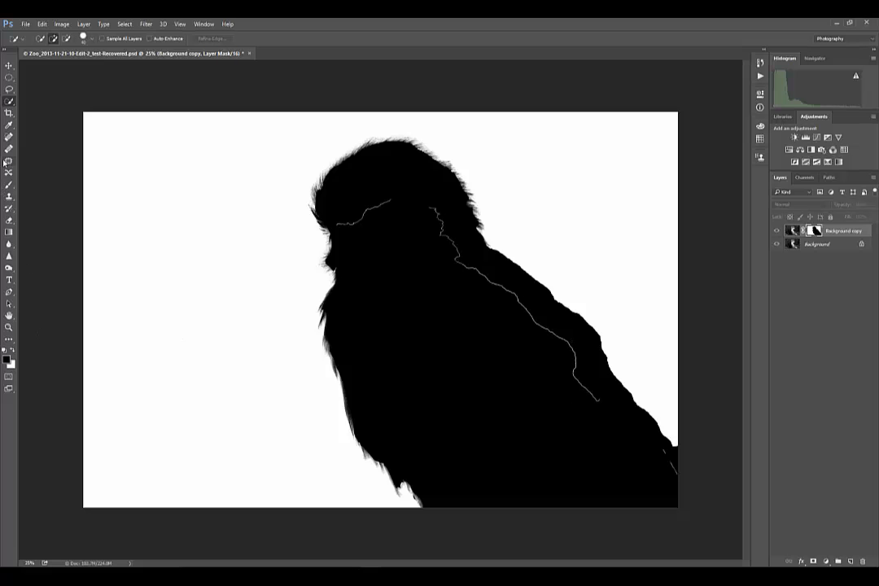
pyautogui.press('b')
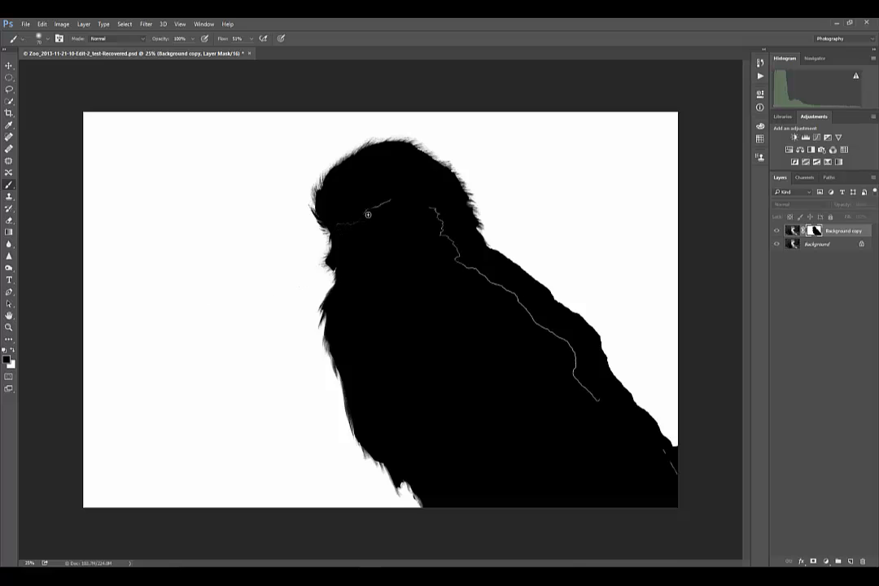
pyautogui.moveTo(372, 207)
pyautogui.mouseDown()
pyautogui.moveTo(391, 201)
pyautogui.moveTo(440, 223)
pyautogui.moveTo(433, 209)
pyautogui.mouseUp()
pyautogui.press(']')
pyautogui.press(']')
pyautogui.press(']')
pyautogui.press(']')
pyautogui.press(']')
pyautogui.moveTo(433, 210)
pyautogui.mouseDown()
pyautogui.moveTo(449, 252)
pyautogui.moveTo(482, 277)
pyautogui.moveTo(438, 251)
pyautogui.moveTo(495, 282)
pyautogui.moveTo(575, 349)
pyautogui.moveTo(561, 342)
pyautogui.moveTo(601, 402)
pyautogui.mouseUp()
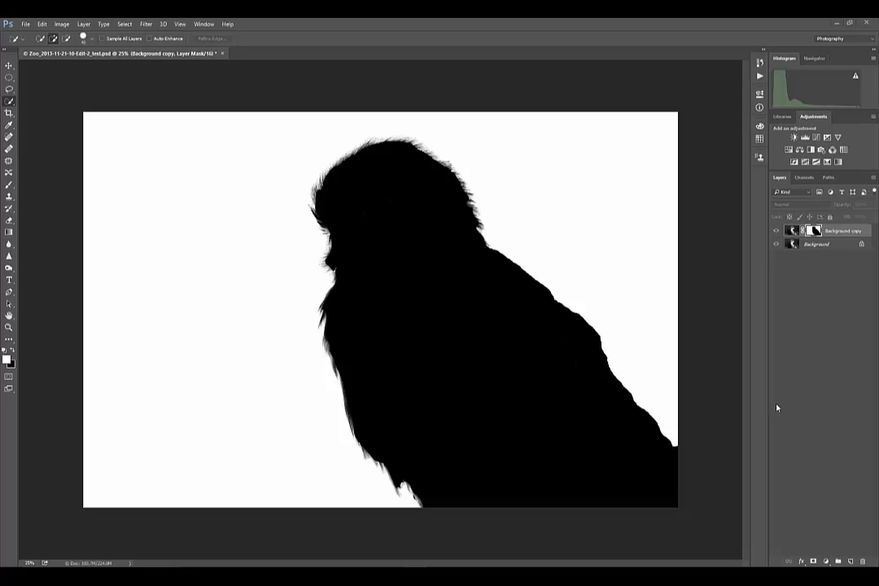
# Step: Return to the image view and load the Background copy's layer mask as a selection
pyautogui.click(791, 231)
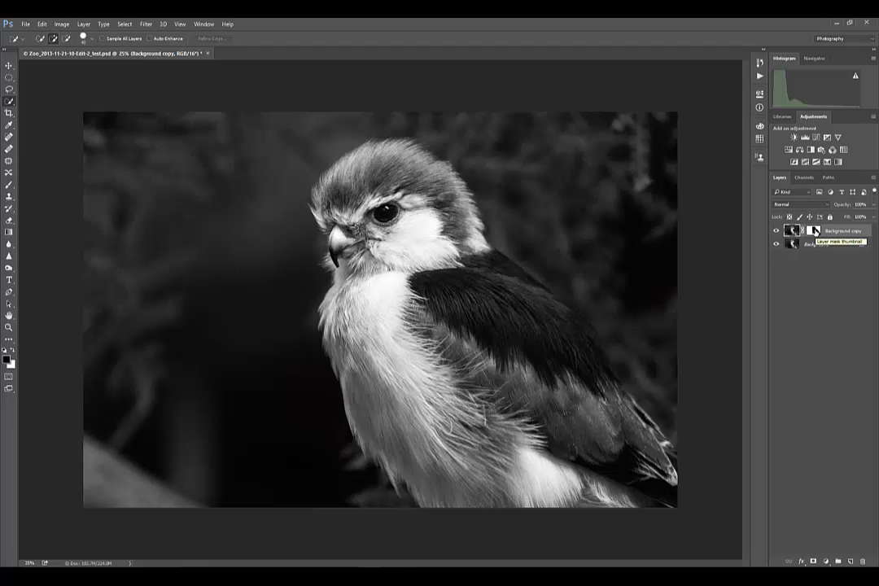
pyautogui.rightClick(815, 232)
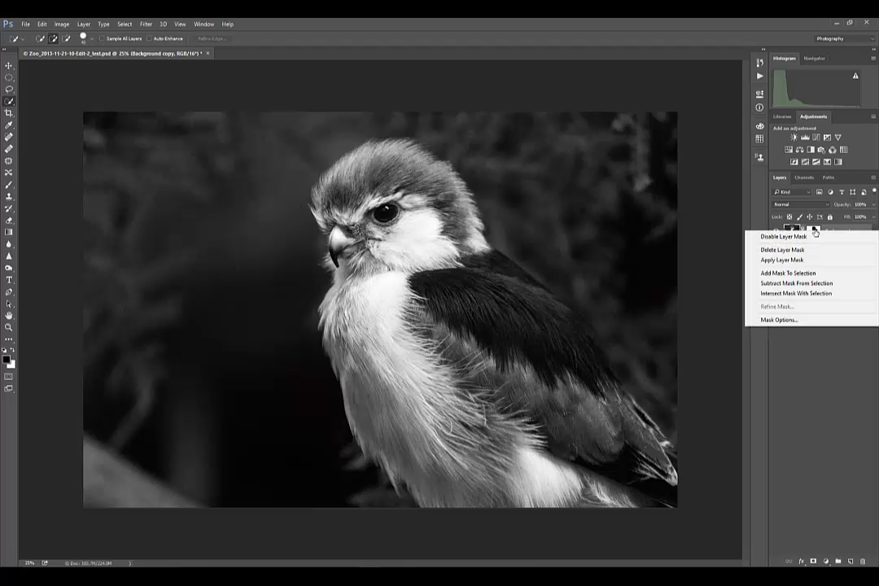
pyautogui.click(808, 274)
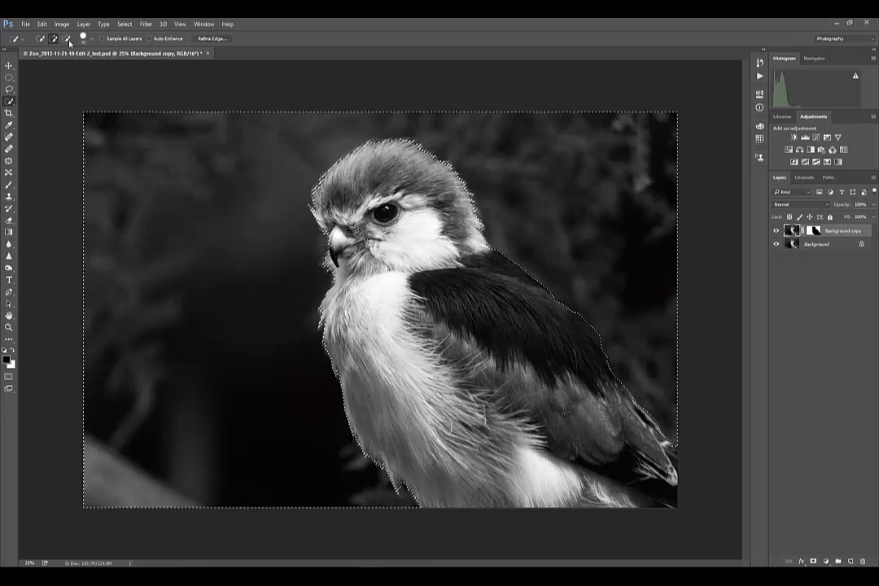
# Step: Add an Exposure adjustment layer masked to the selected background, keeping the default name and settings
pyautogui.click(85, 25)
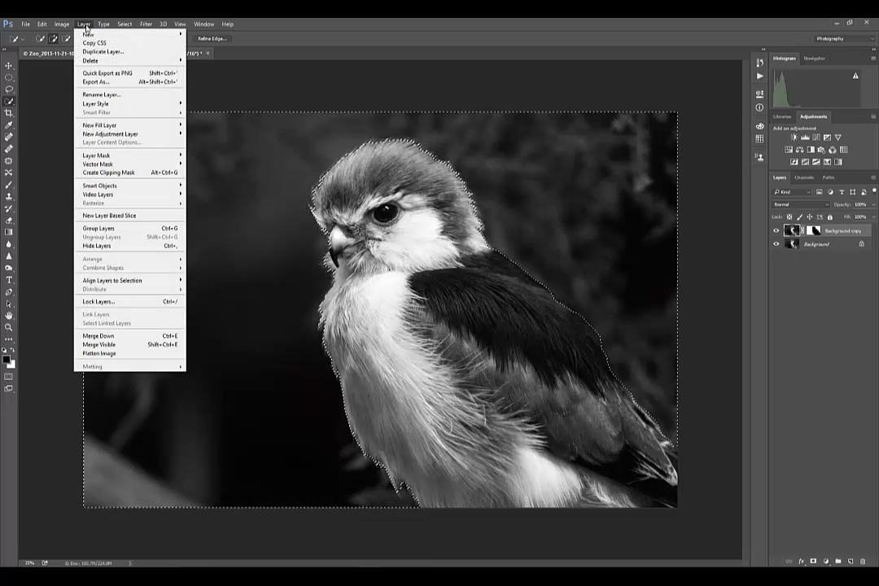
pyautogui.moveTo(131, 135)
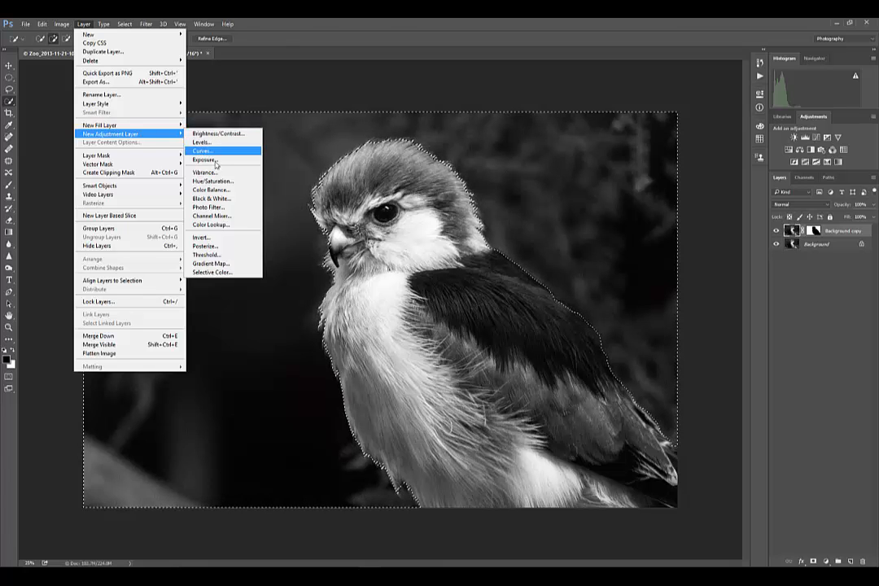
pyautogui.click(217, 163)
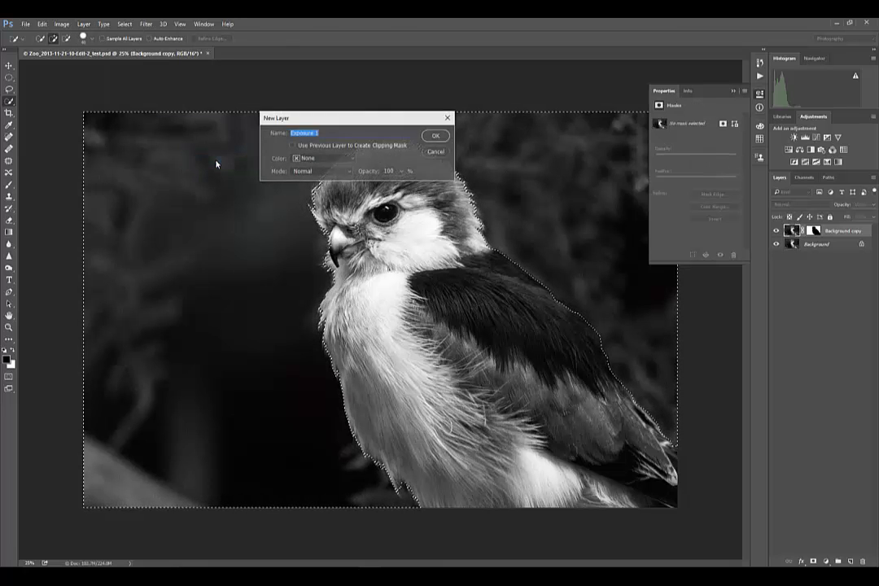
pyautogui.click(437, 136)
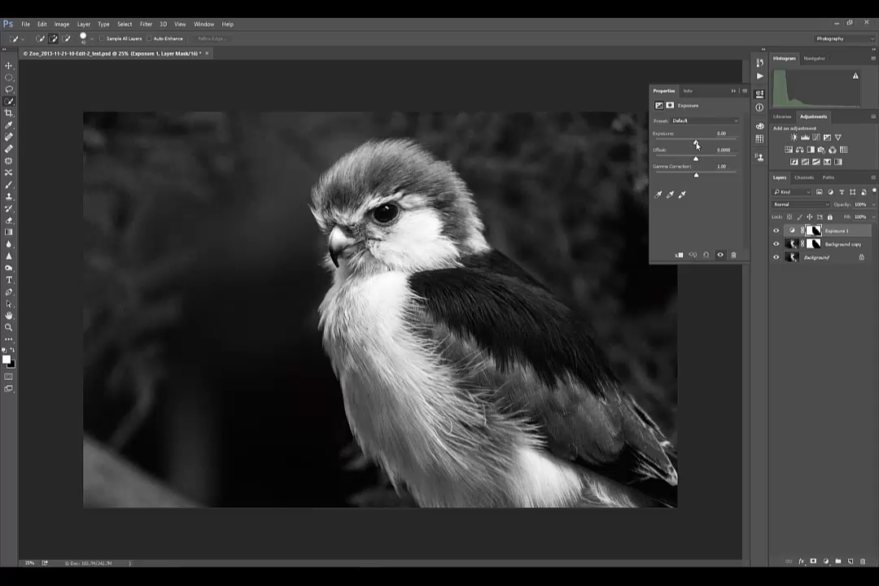
# Step: Lower the Exposure 1 layer's exposure to below -5 to darken the masked background to black, leaving offset and gamma at their defaults
pyautogui.moveTo(696, 145); pyautogui.dragTo(669, 143)
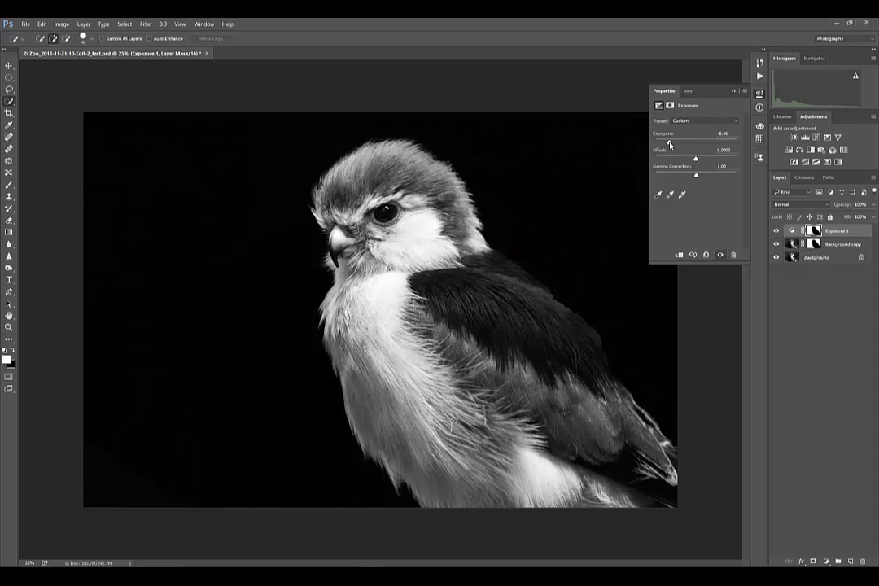
pyautogui.click(732, 91)
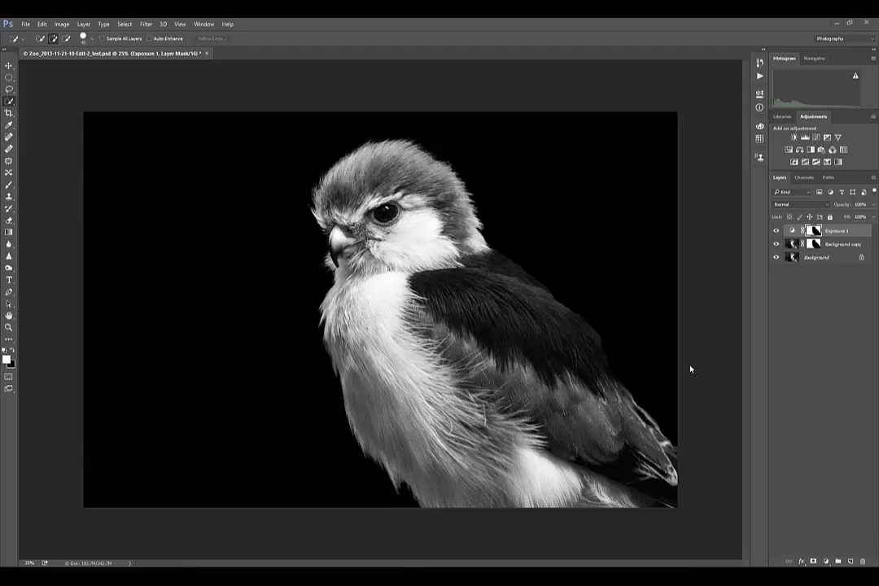
pyautogui.click(759, 94)
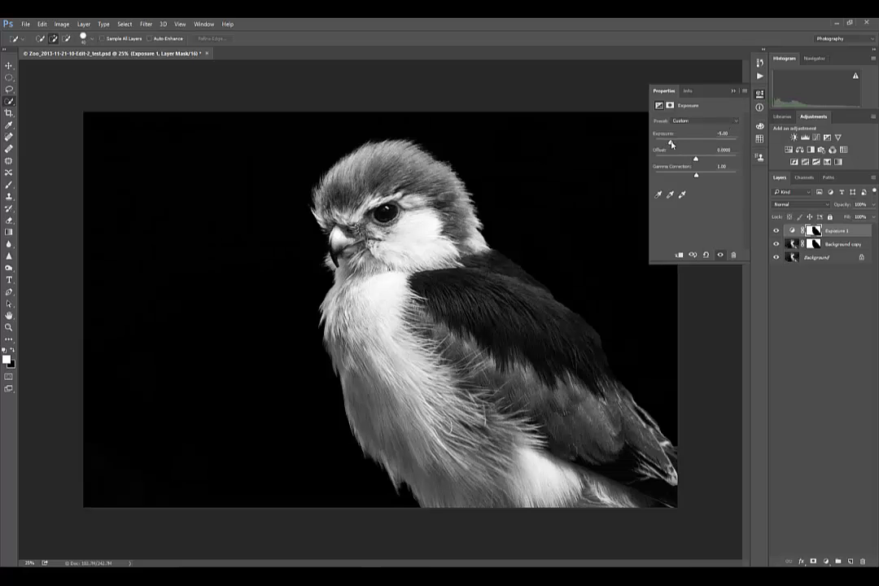
pyautogui.moveTo(667, 143)
pyautogui.mouseDown()
pyautogui.moveTo(696, 143)
pyautogui.moveTo(667, 144)
pyautogui.mouseUp()
pyautogui.click(732, 92)
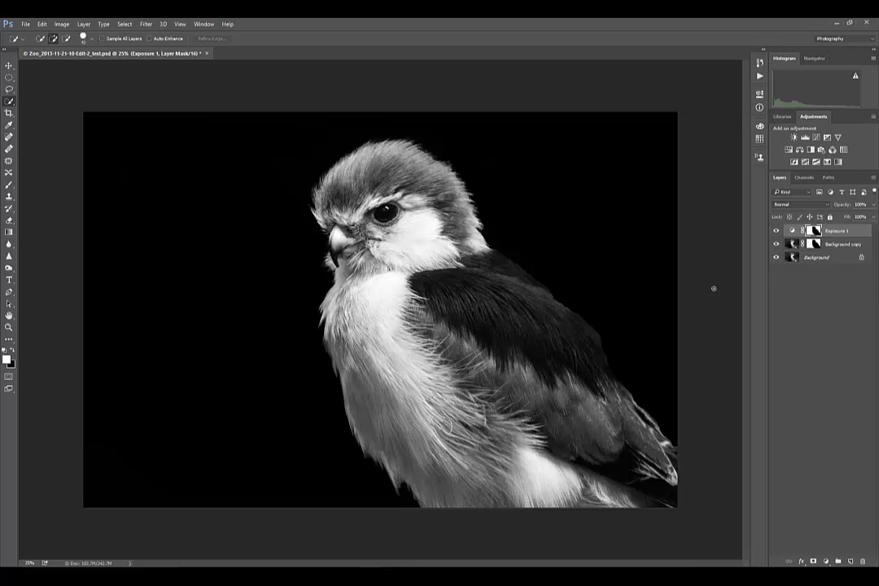
# Step: Delete the Background copy layer, and switch the Exposure 1 layer's visibility off and on to compare the background before and after
pyautogui.click(836, 244)
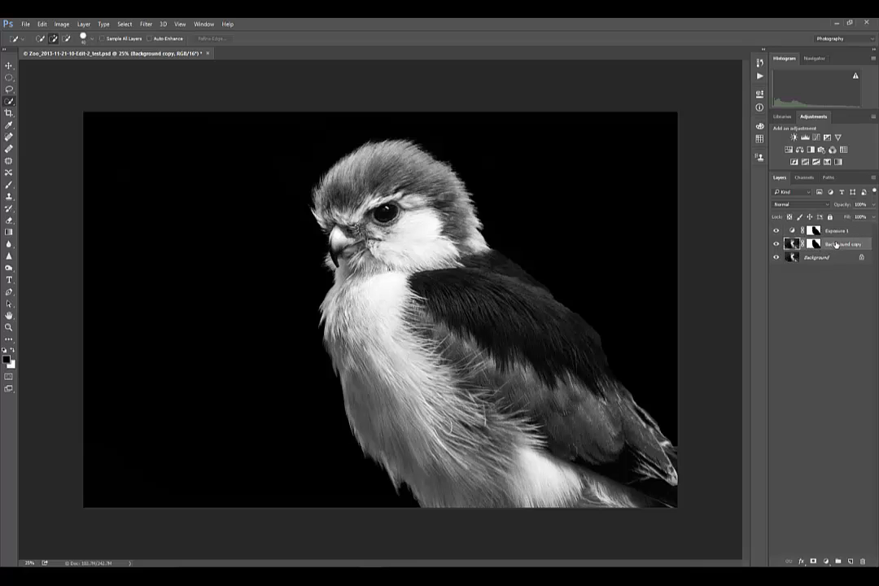
pyautogui.rightClick(836, 244)
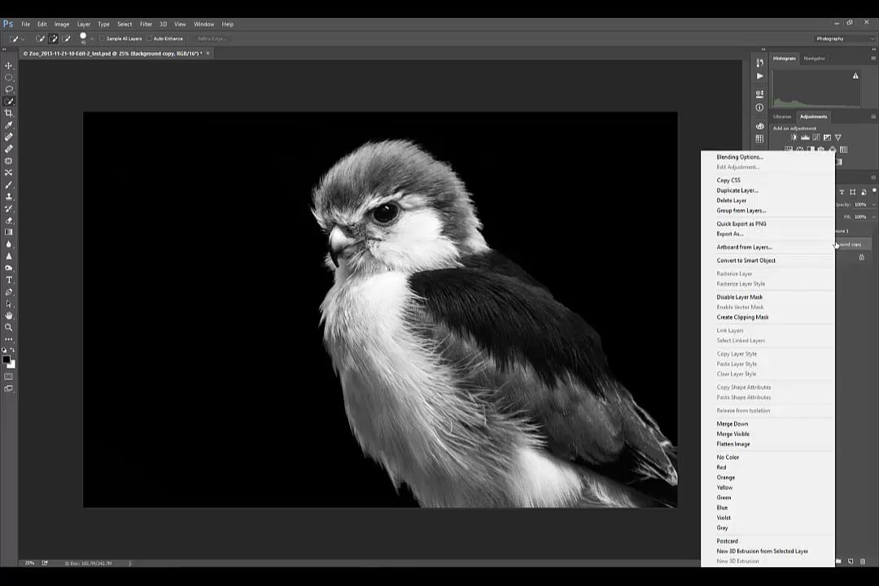
pyautogui.click(765, 205)
pyautogui.press('Return')
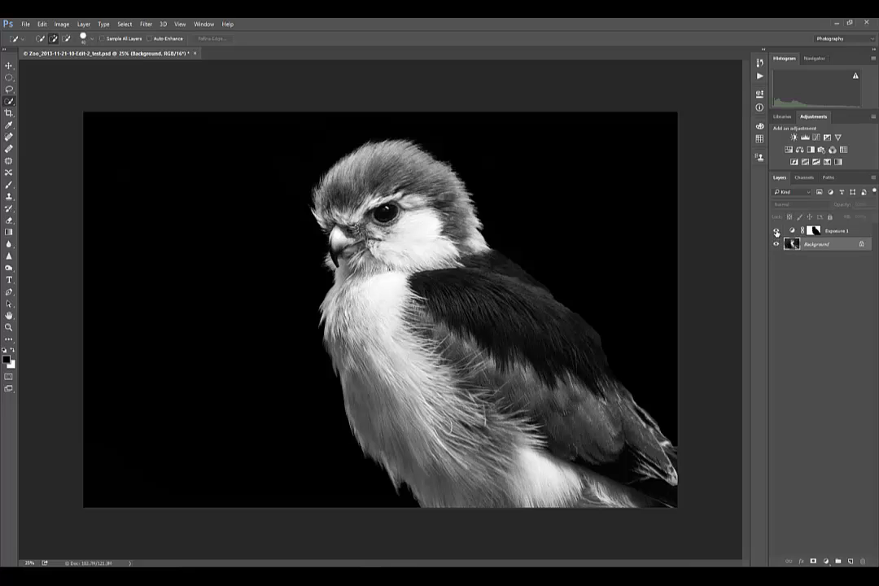
pyautogui.click(776, 231)
pyautogui.click(776, 231)
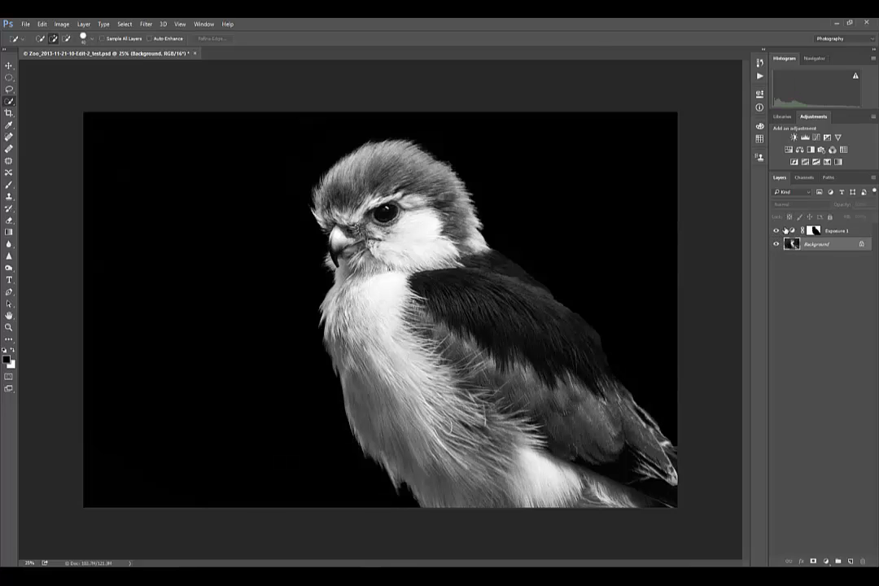